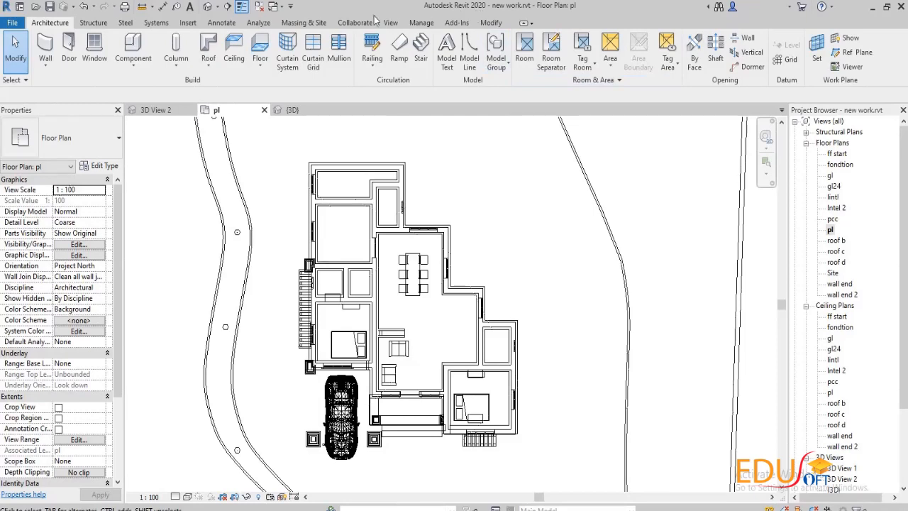
Step: Create a path of travel from the upper-left corner of the room left of the dining area to the living room's front door
left_click(257, 22)
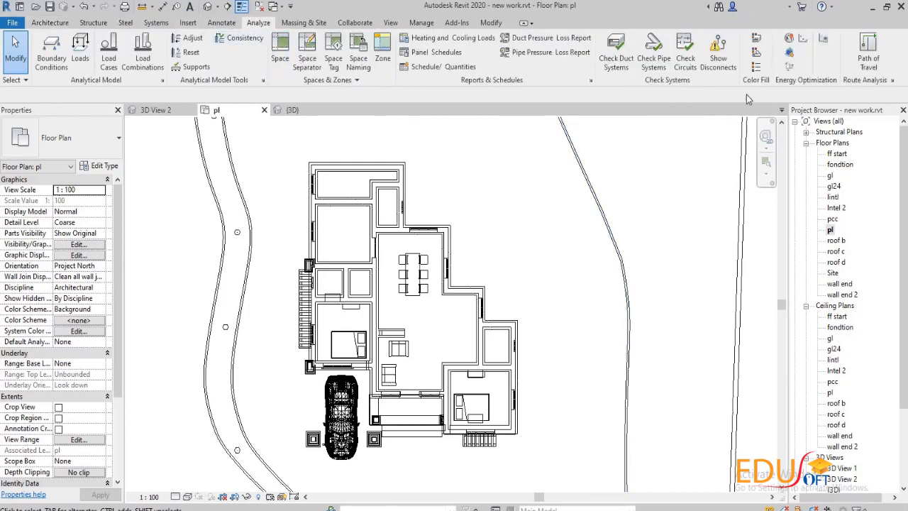
left_click(866, 68)
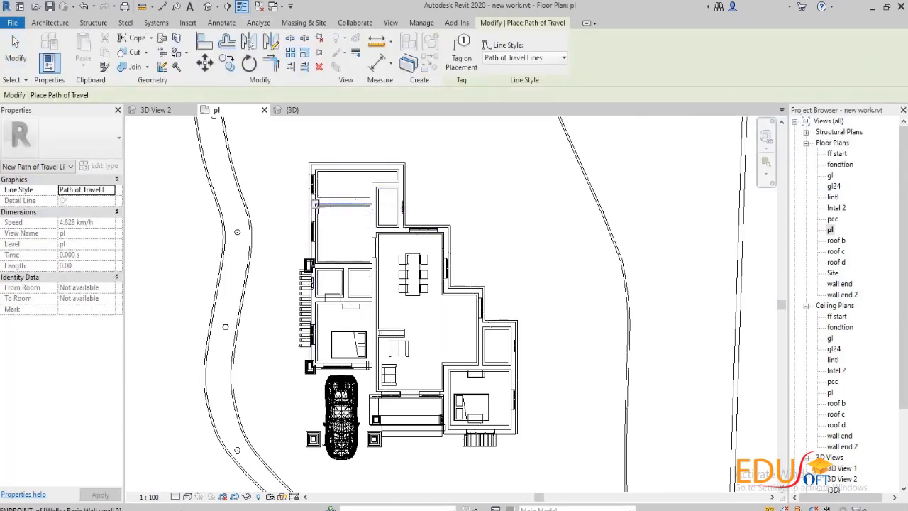
left_click(317, 206)
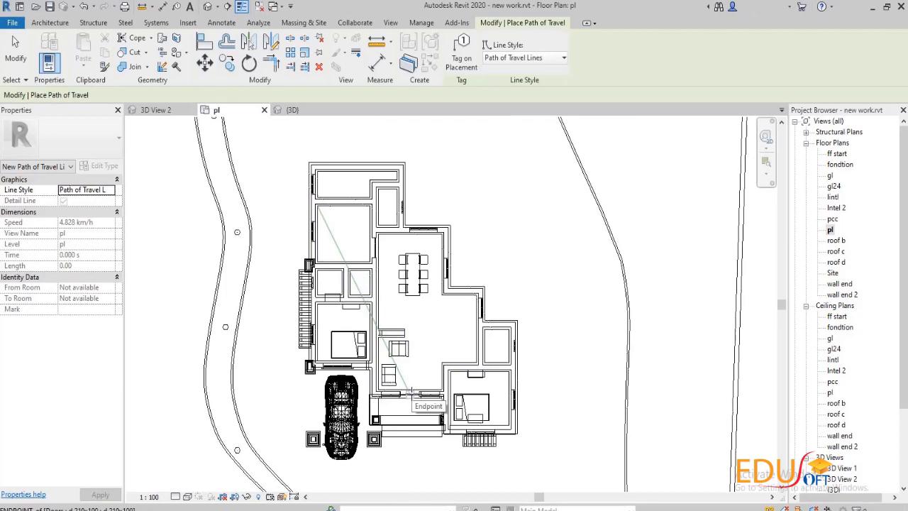
left_click(410, 391)
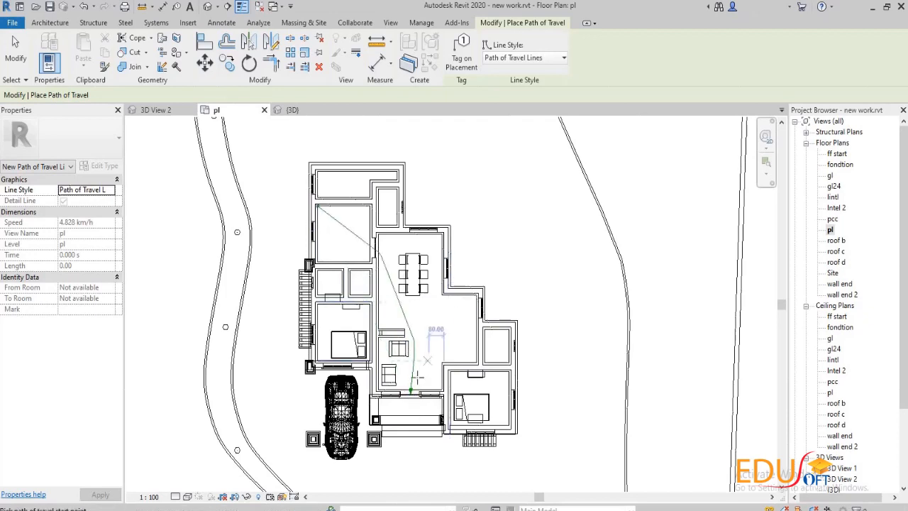
key("Escape")
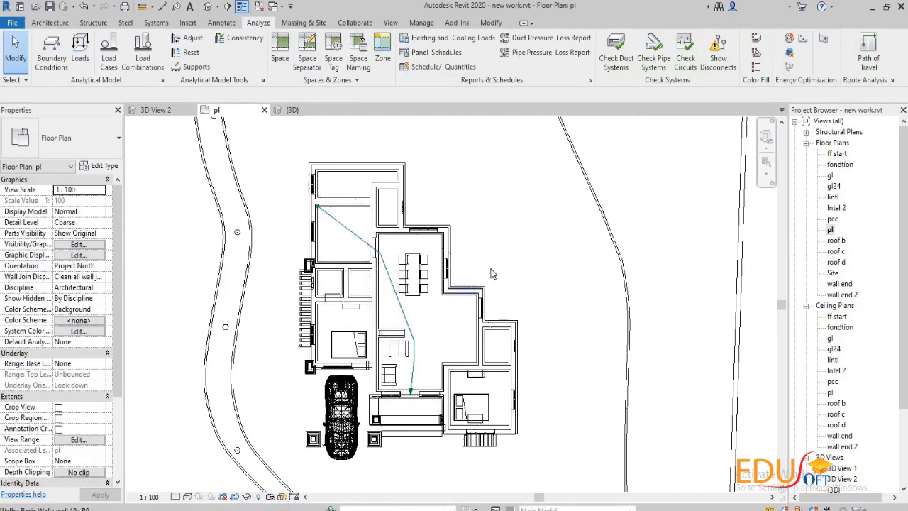
Step: Change the line style of the path of travel to Hidden Lines
left_click(351, 234)
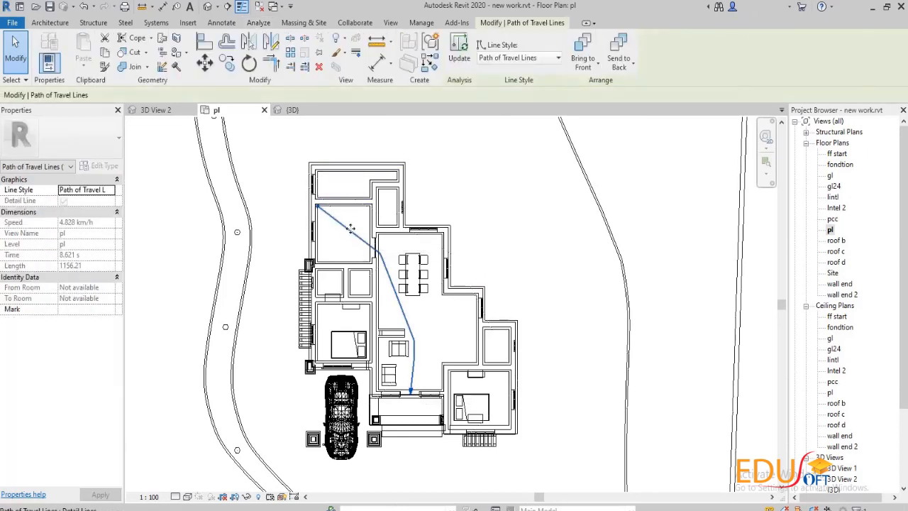
left_click(513, 58)
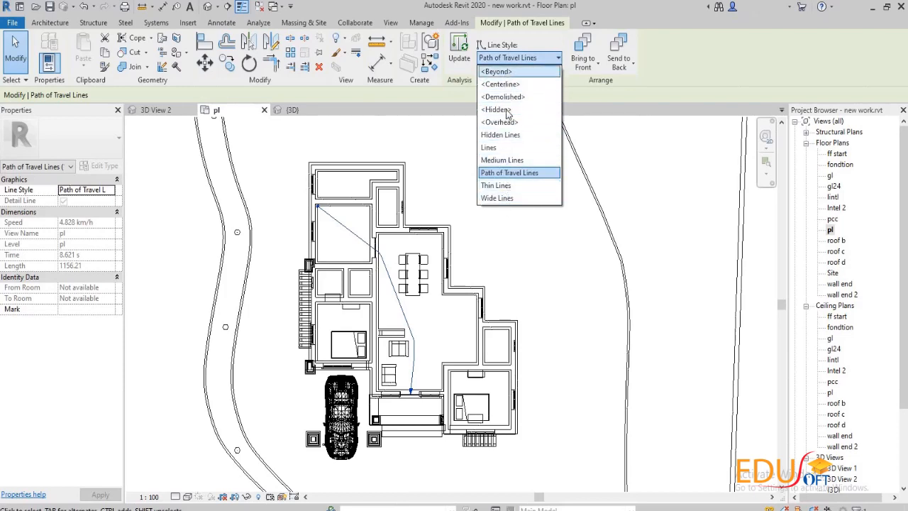
left_click(502, 135)
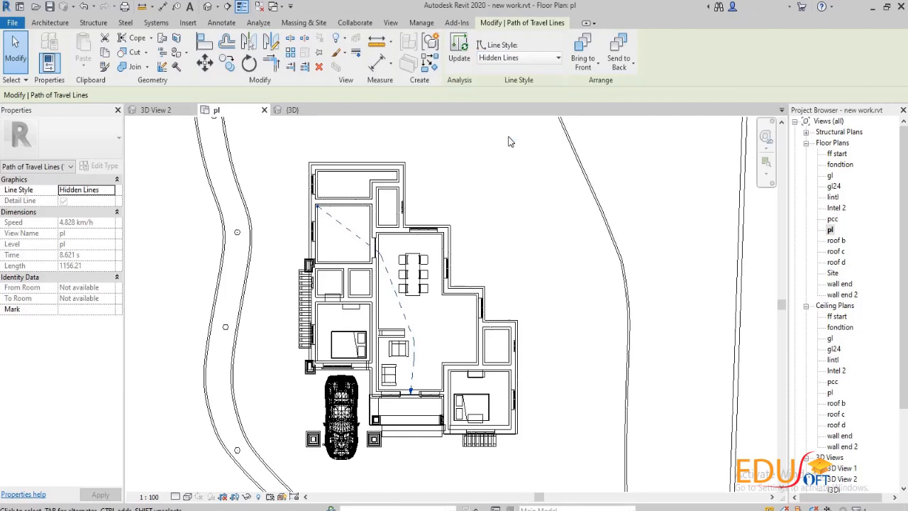
key("Escape")
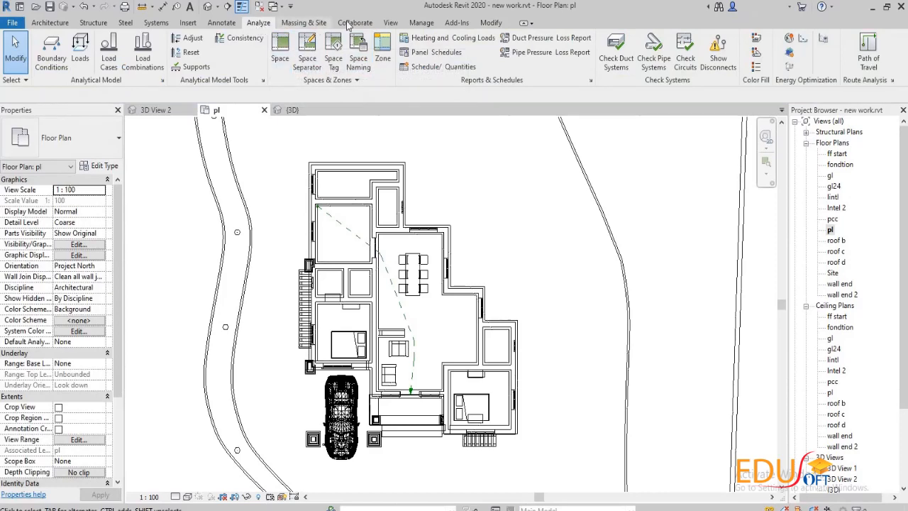
Step: Start tagging the path of travel by category, agree to load a tag, and browse to the India library's Annotations folder
left_click(223, 22)
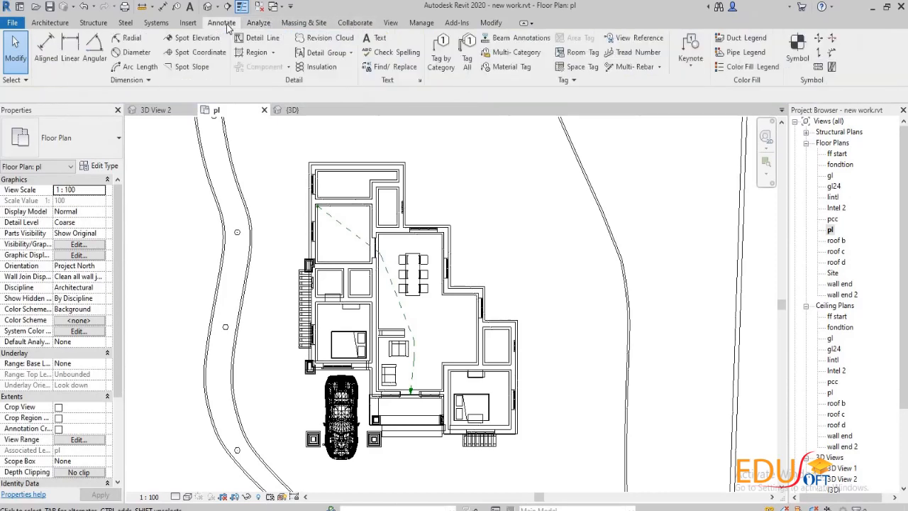
left_click(441, 58)
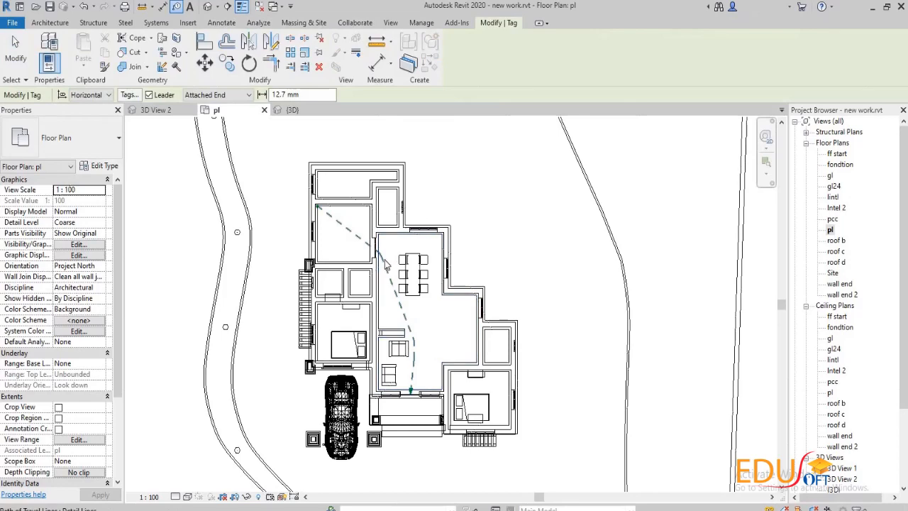
scroll(389, 264, "up", 2)
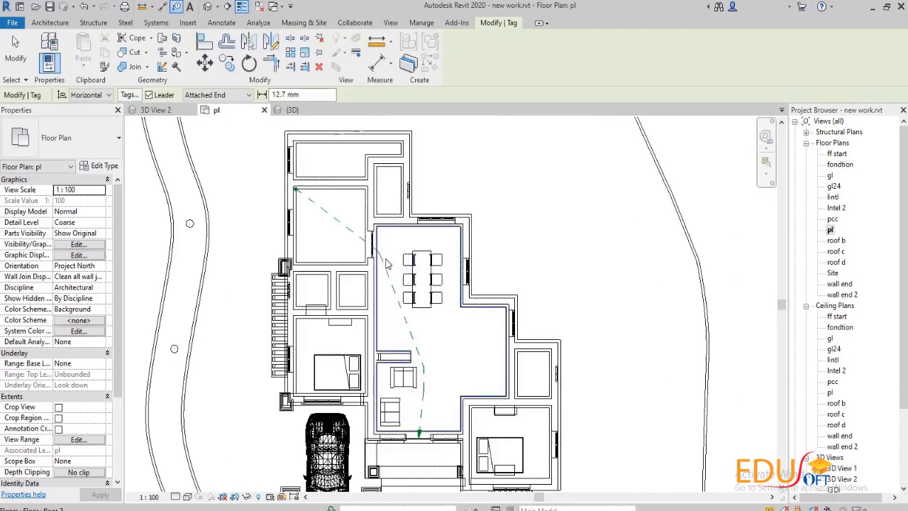
left_click(384, 263)
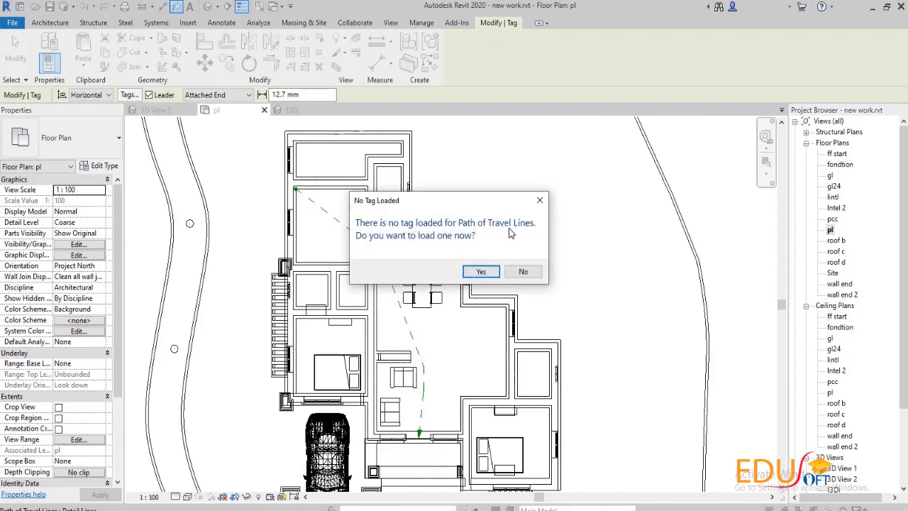
left_click(472, 272)
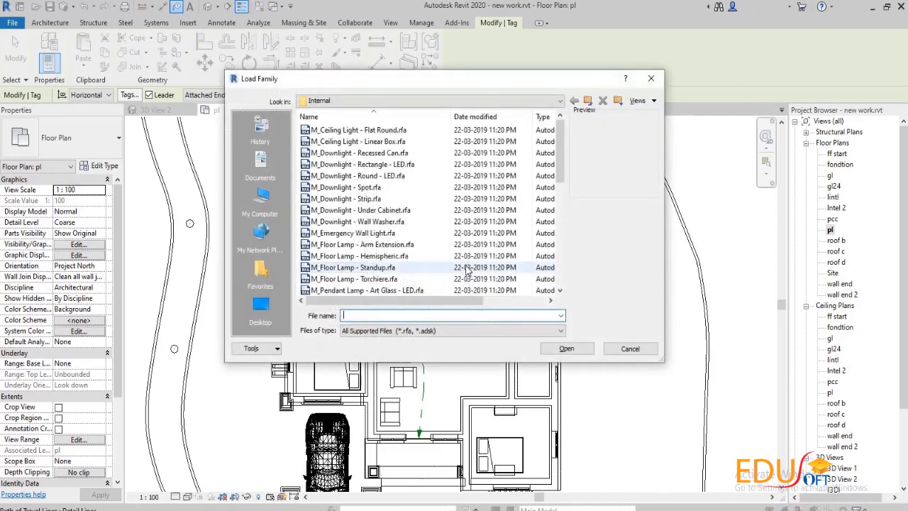
left_click(588, 102)
left_click(588, 101)
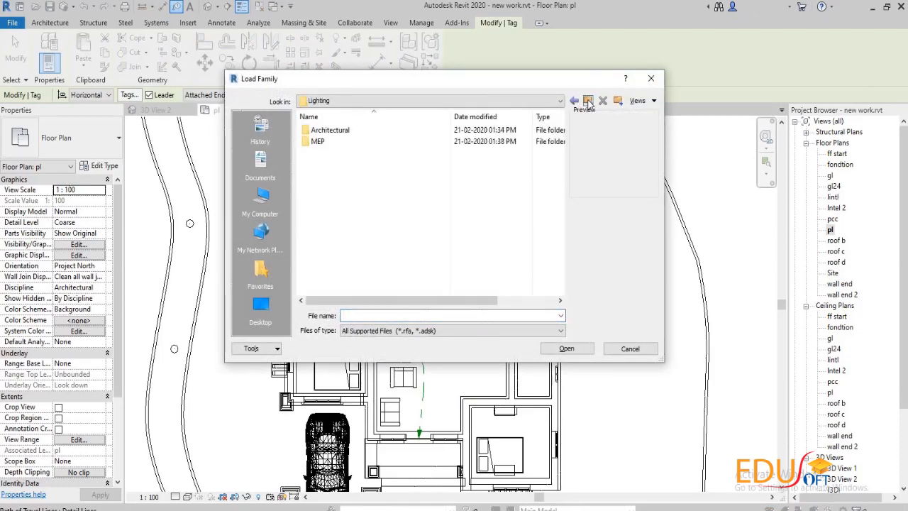
left_click(588, 101)
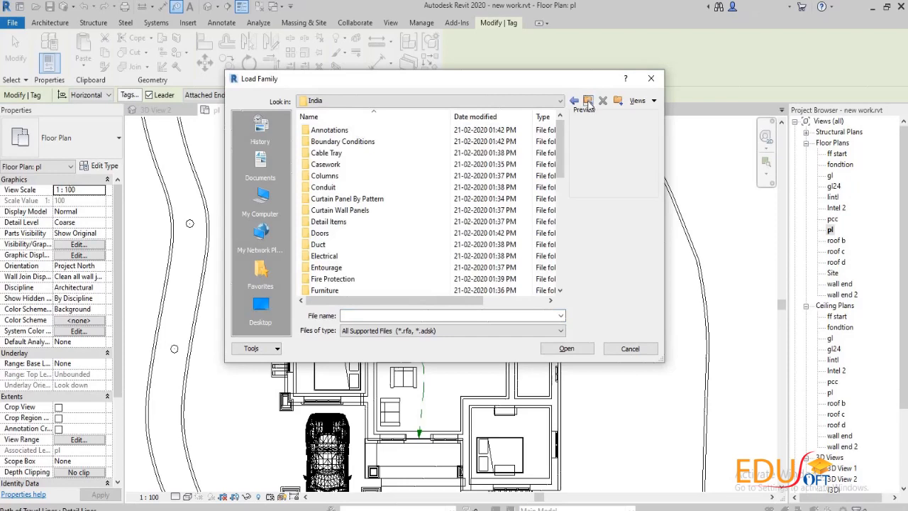
double_click(361, 132)
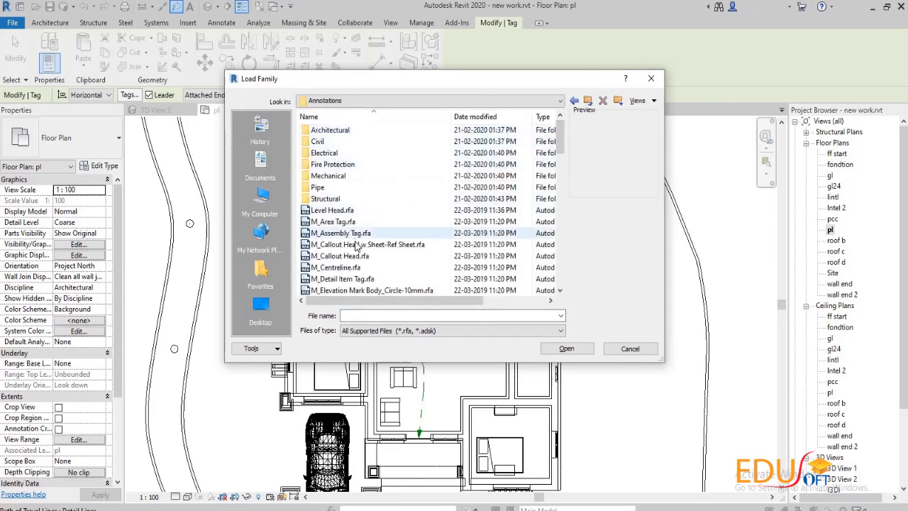
Step: Load the M_Path Of Travel Tag.rfa family from the Annotations folder
scroll(356, 245, "down", 4)
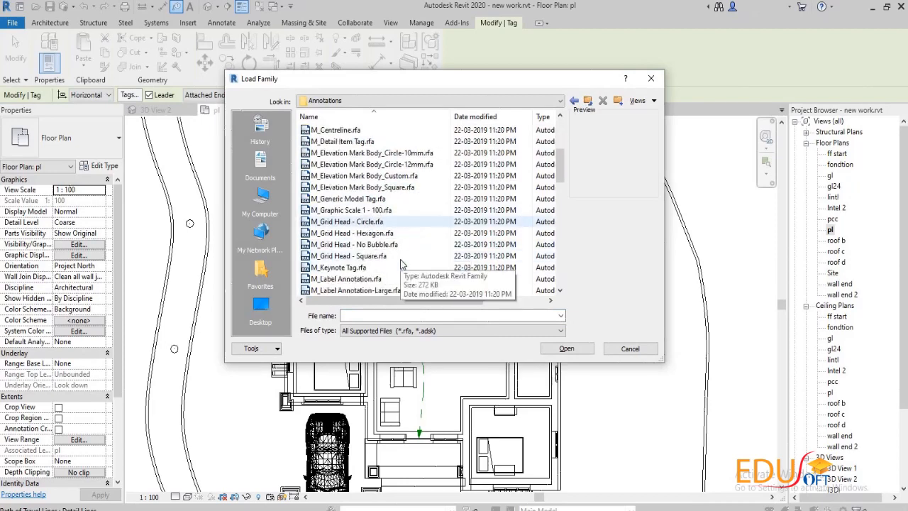
scroll(401, 264, "down", 6)
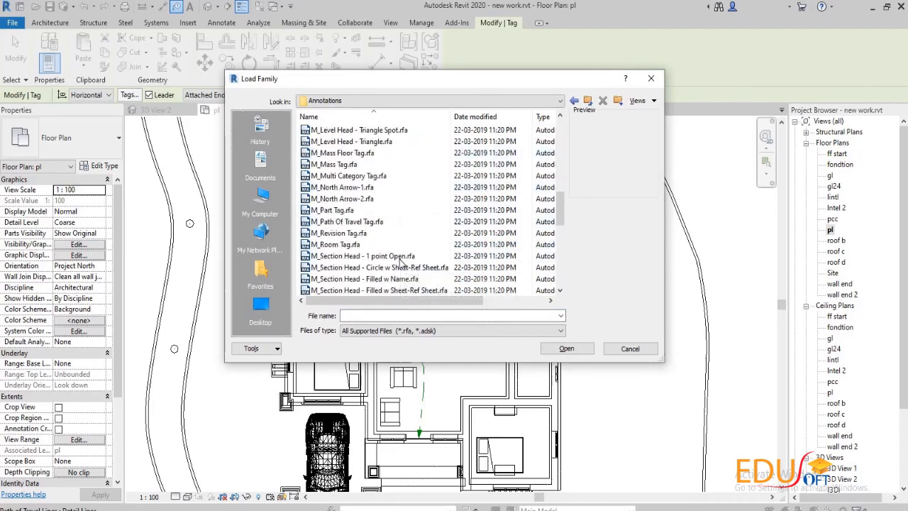
scroll(397, 261, "down", 10)
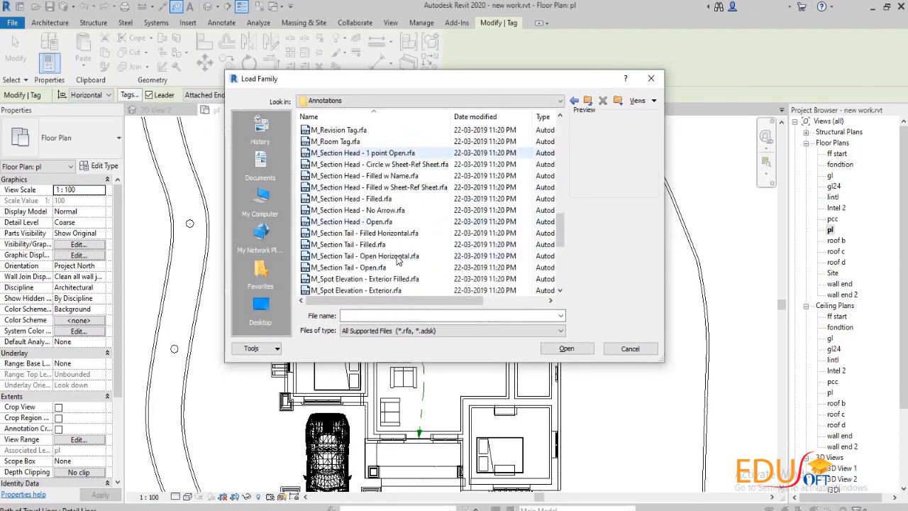
scroll(399, 261, "down", 1)
scroll(400, 252, "up", 3)
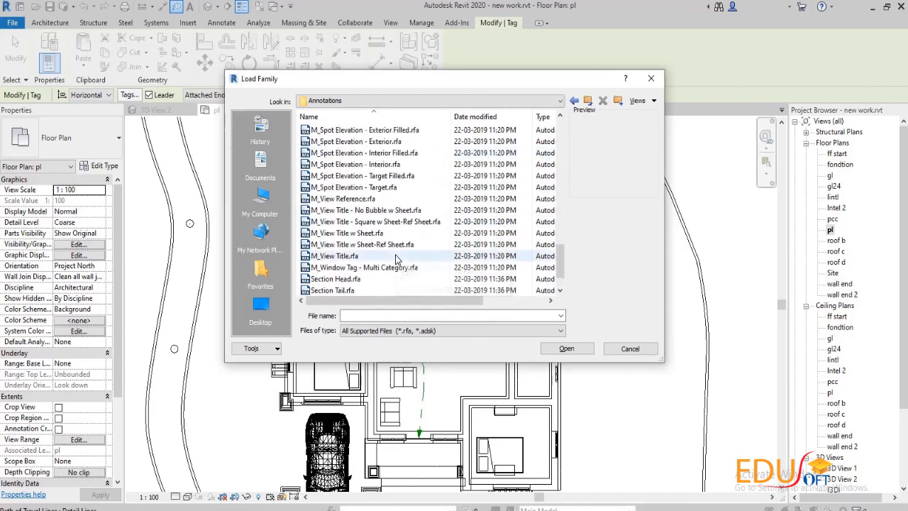
scroll(400, 242, "up", 6)
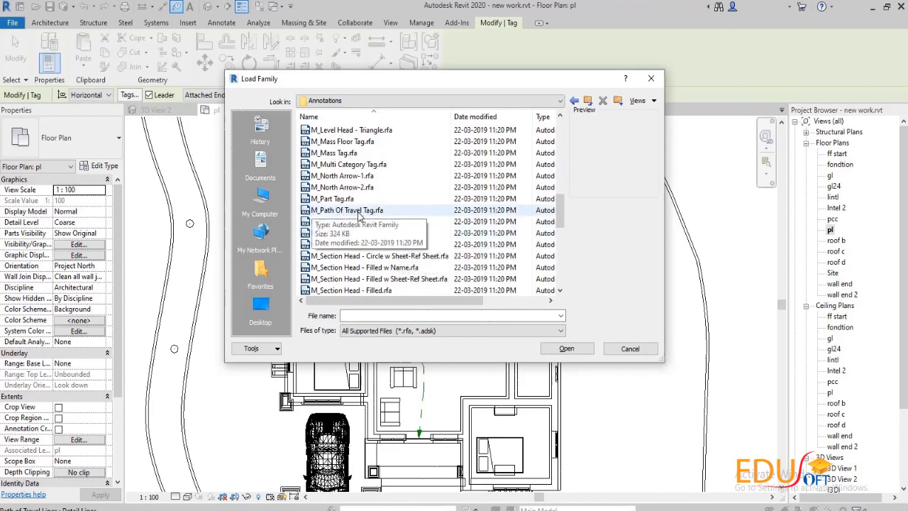
left_click(358, 211)
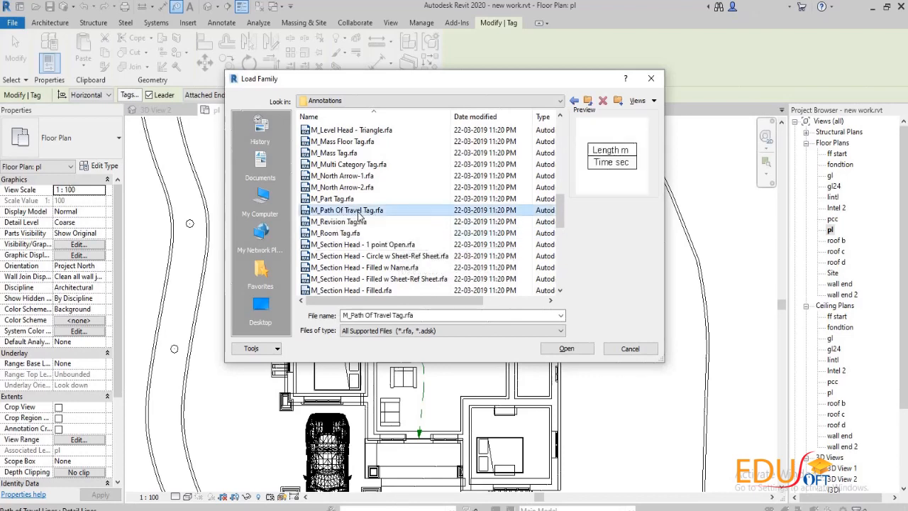
left_click(567, 348)
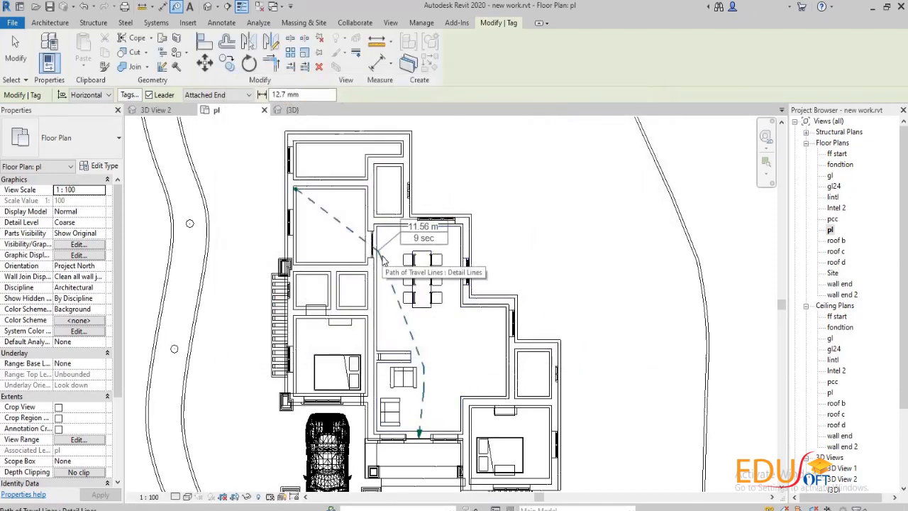
Step: Place a horizontal tag with a leader on the path of travel inside the room where it starts
left_click(346, 225)
scroll(362, 210, "up", 3)
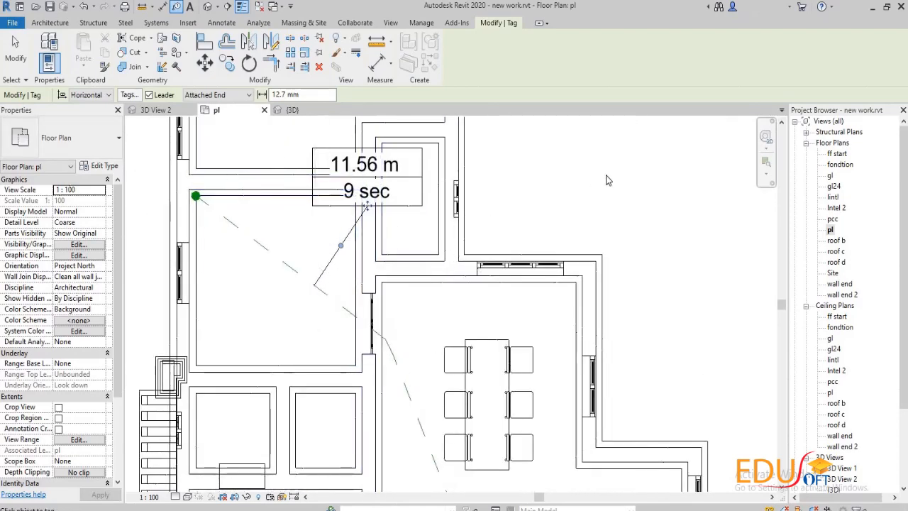
key("Escape")
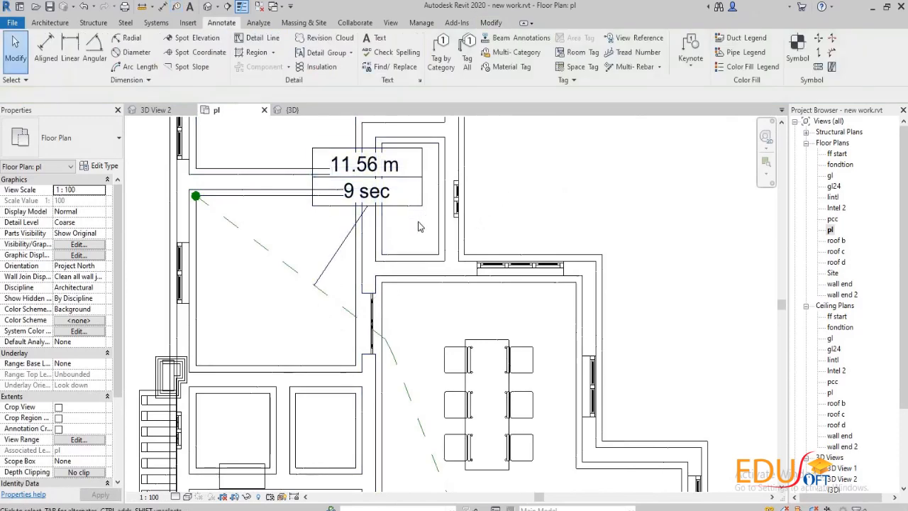
Step: Move the dining table and its six chairs about 163 cm diagonally down and left so they block the path of travel
middle_click_drag(419, 306, 411, 217)
scroll(410, 239, "down", 1)
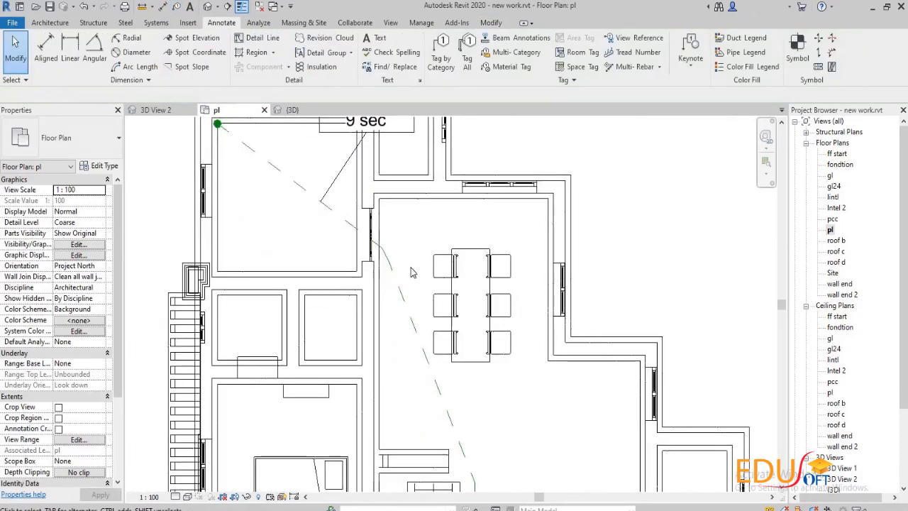
scroll(413, 272, "down", 1)
middle_click_drag(413, 273, 409, 304)
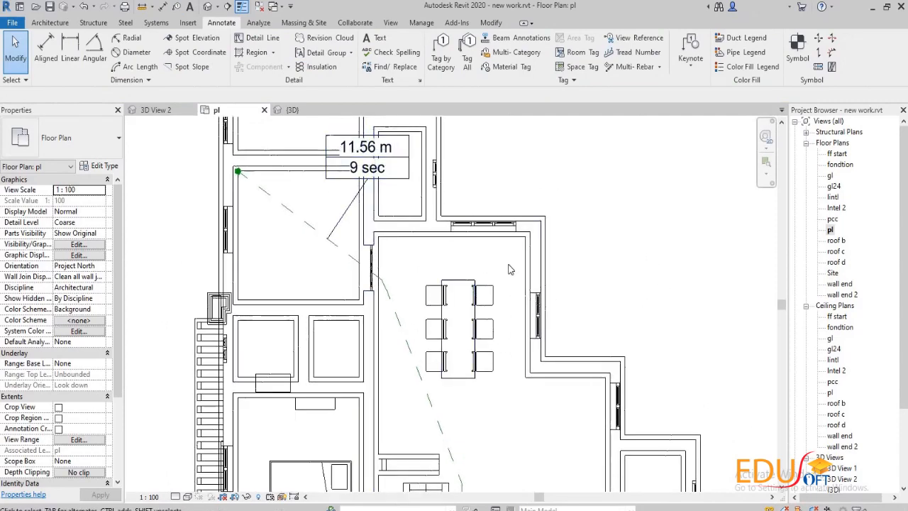
left_click_drag(510, 267, 442, 390)
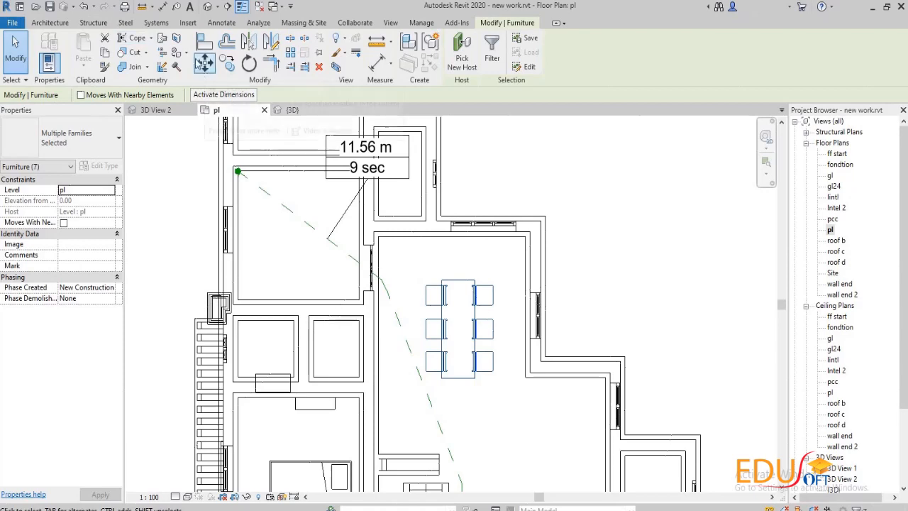
left_click(204, 63)
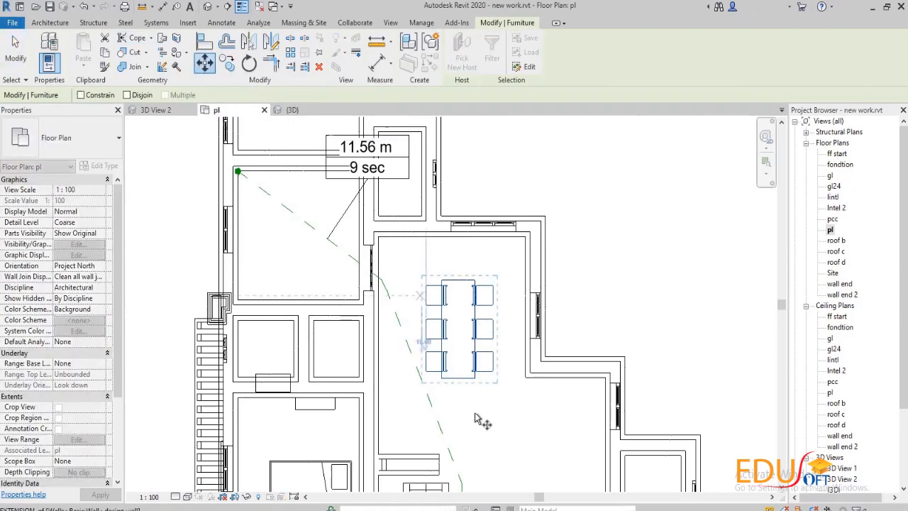
left_click(463, 378)
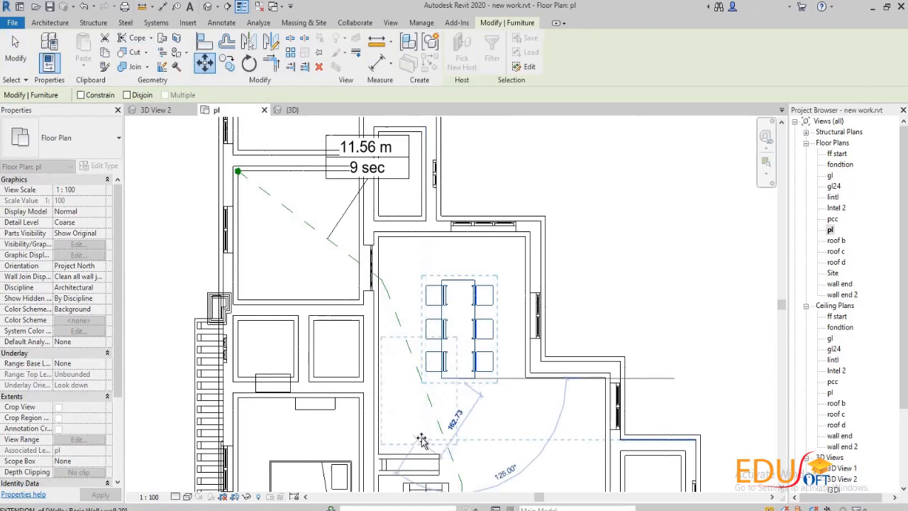
left_click(421, 436)
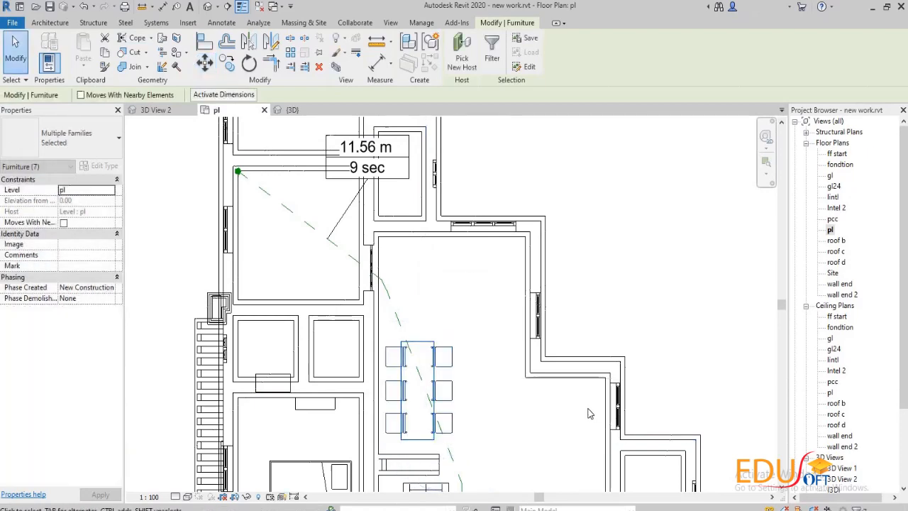
left_click(581, 411)
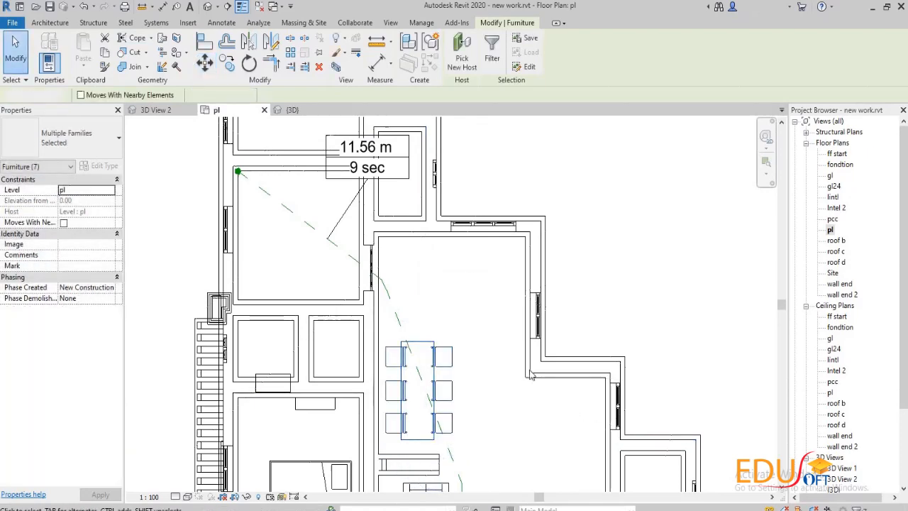
Step: Update the path of travel to reroute it around the dining set, and check the new route and its tag
left_click(389, 298)
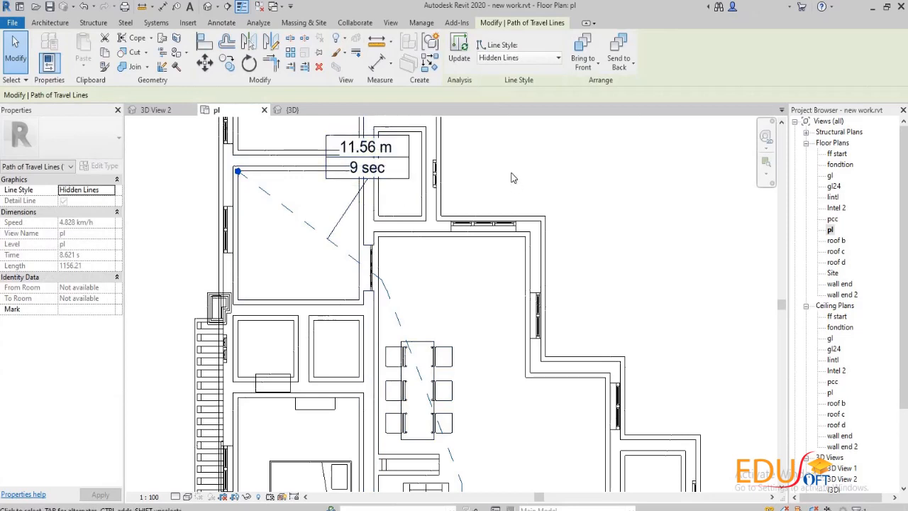
left_click(463, 57)
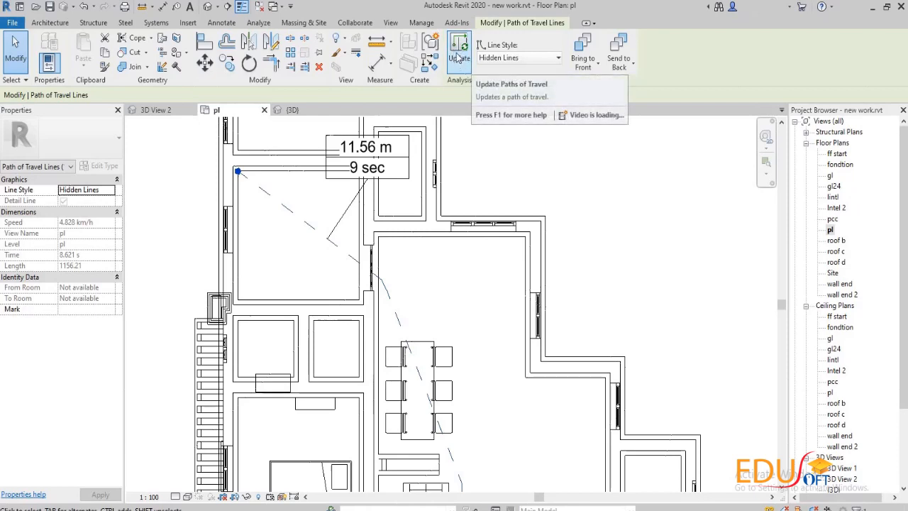
left_click(456, 57)
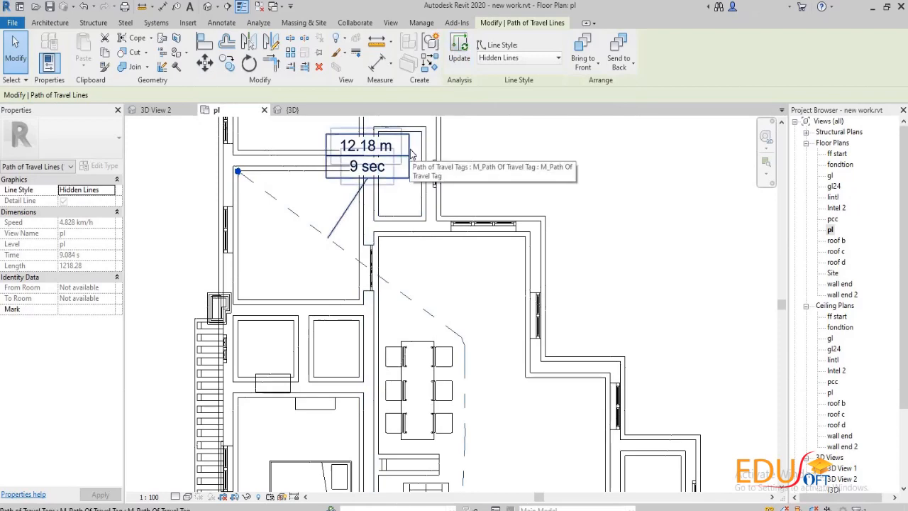
middle_click_drag(475, 271, 464, 184)
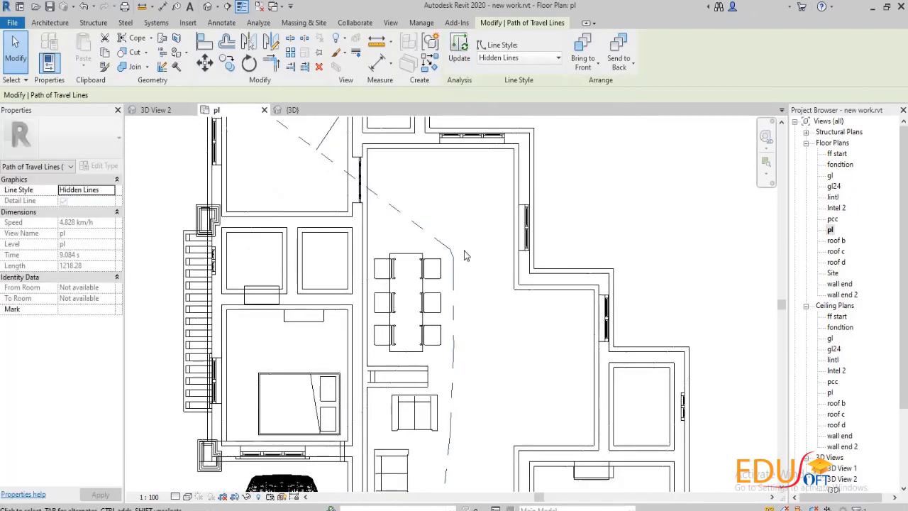
scroll(465, 251, "down", 2)
middle_click_drag(475, 285, 476, 296)
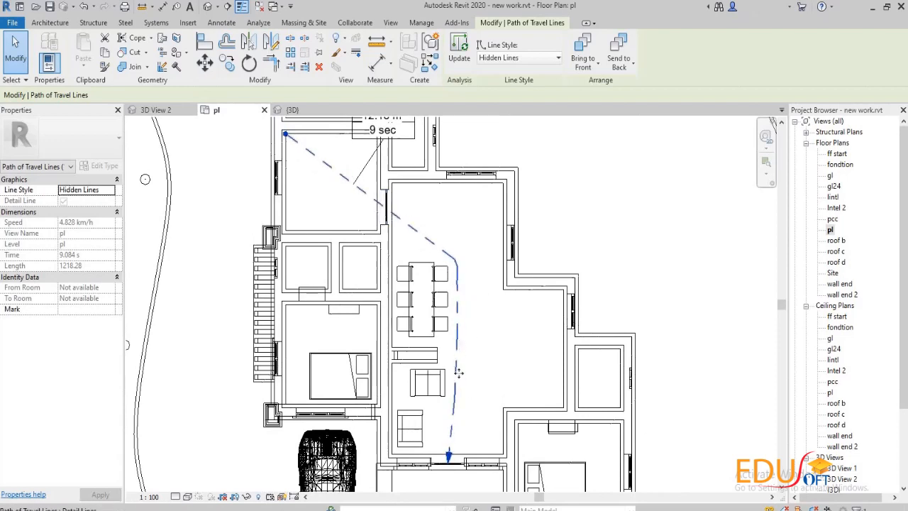
middle_click_drag(488, 331, 485, 381)
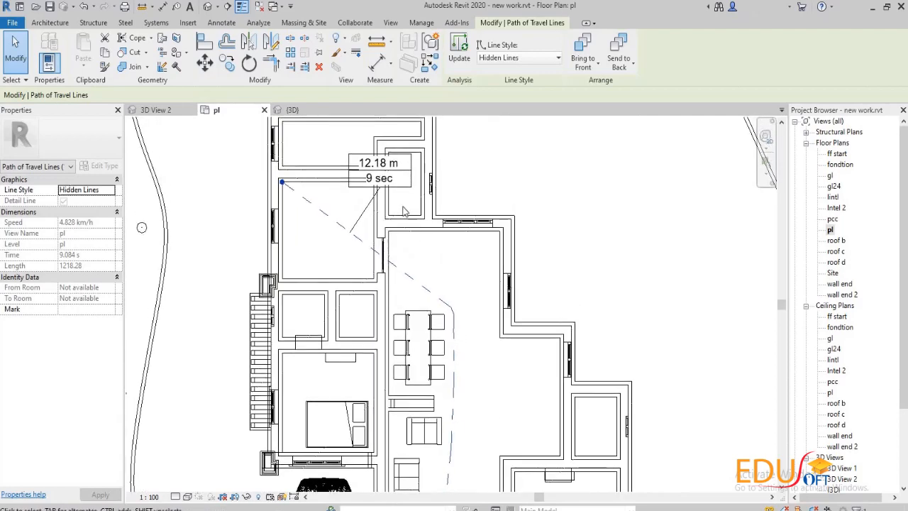